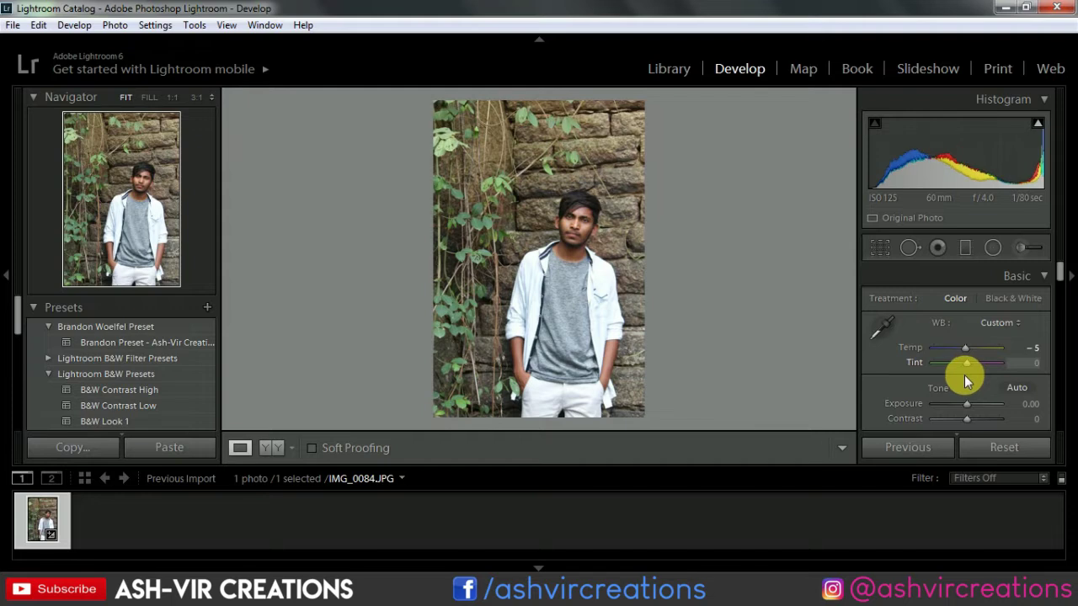
Set the photo's white balance tint to +2.
click(969, 364)
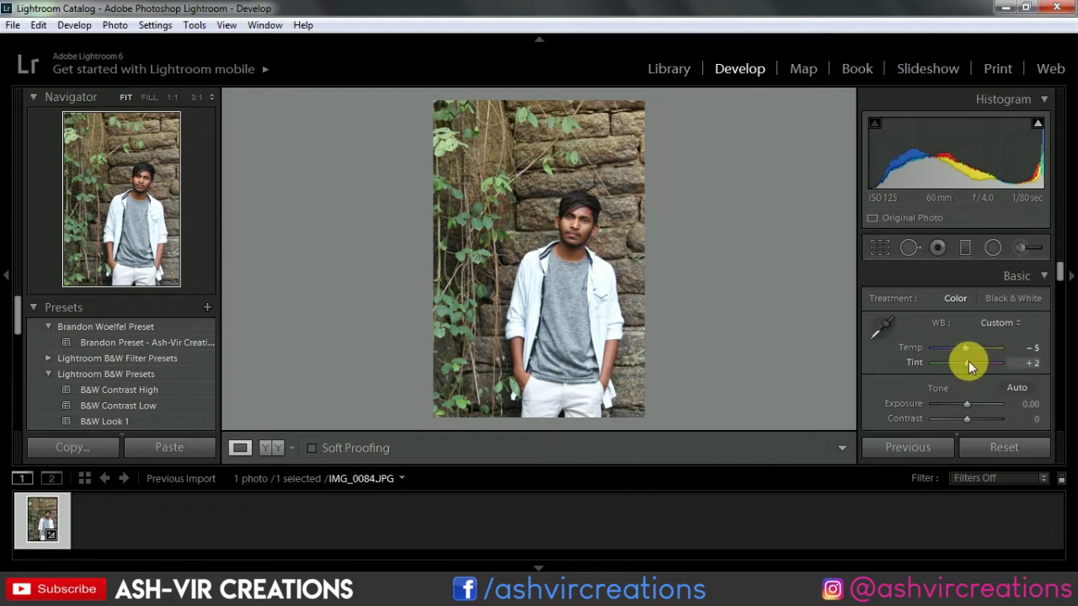
drag(968, 364, 971, 362)
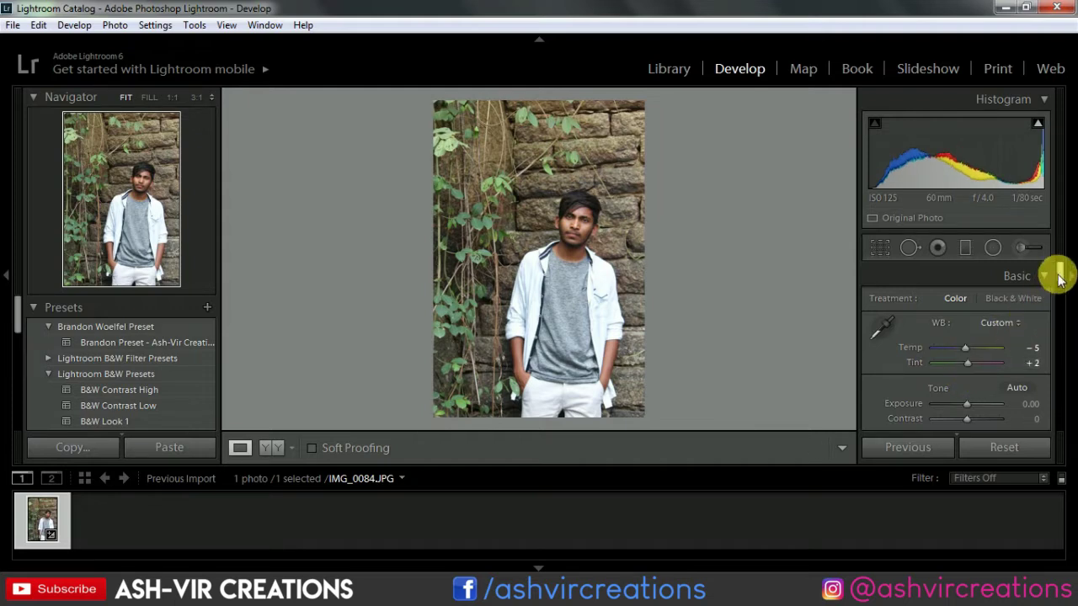
Set the Red channel's saturation to +100 in the per-color adjustments.
drag(1058, 271, 1059, 313)
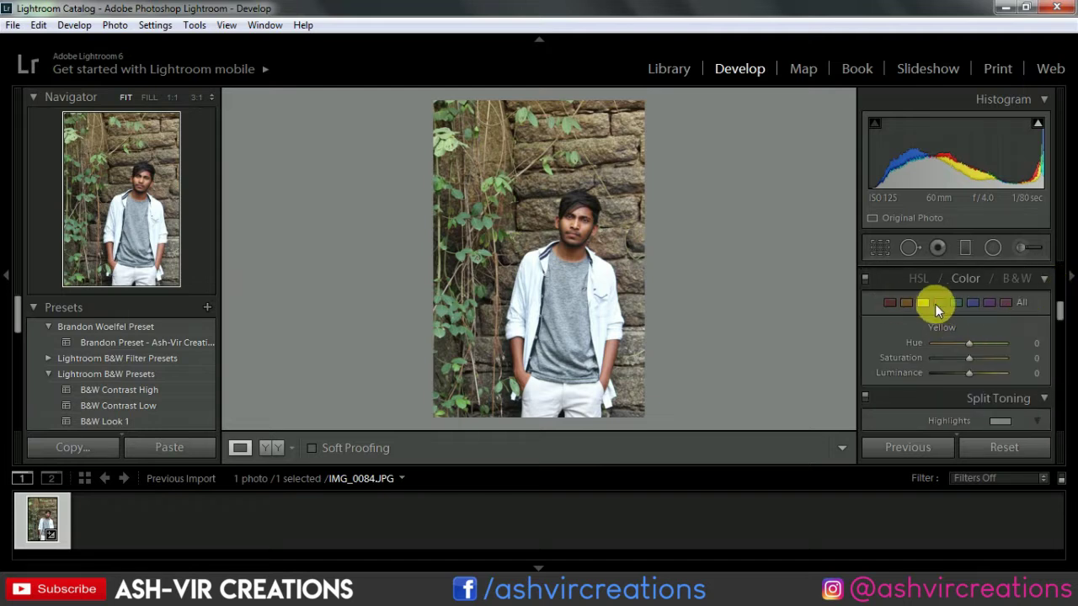
click(1005, 303)
drag(963, 345, 938, 343)
drag(1005, 343, 998, 377)
click(990, 303)
click(890, 303)
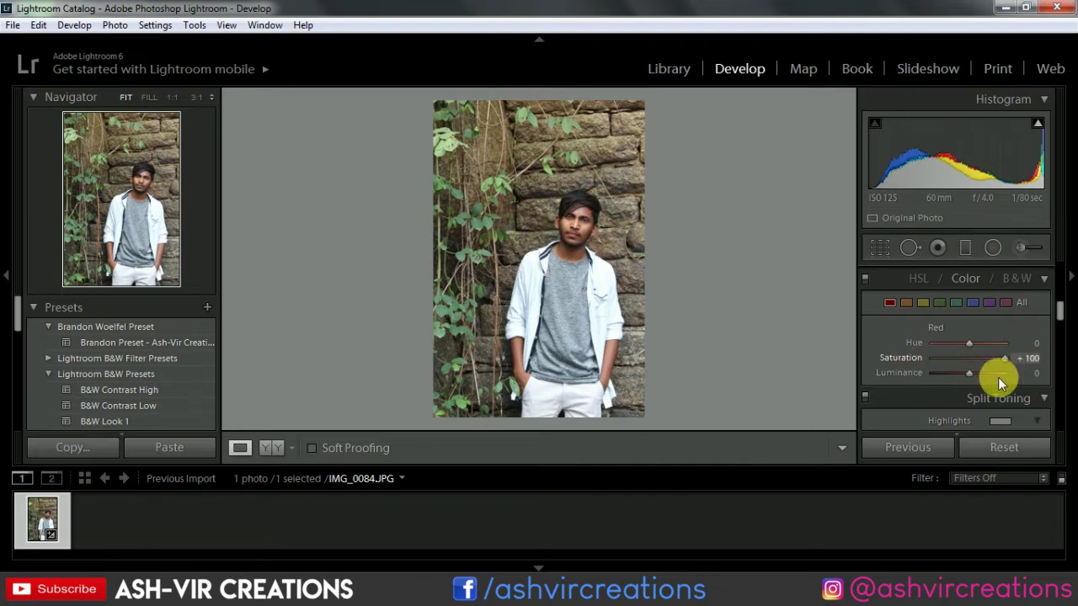
Raise the Orange channel's saturation to +40.
click(909, 305)
mouse_move(973, 358)
mouse_down()
mouse_move(927, 355)
mouse_move(984, 356)
mouse_up()
double_click(916, 357)
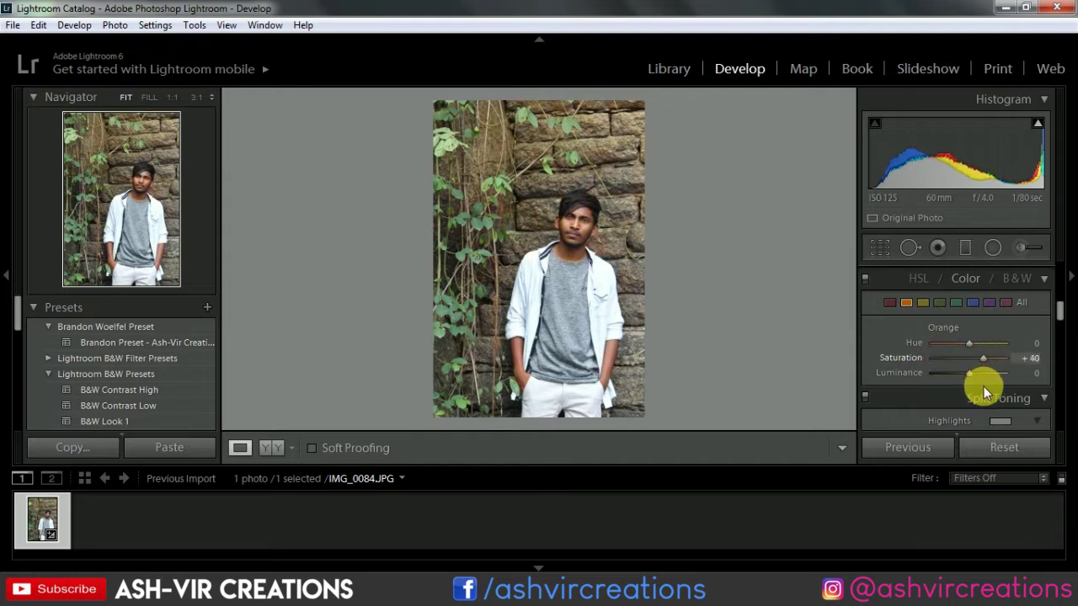
Set the Yellow channel's saturation to -100 and its luminance to -67.
click(923, 303)
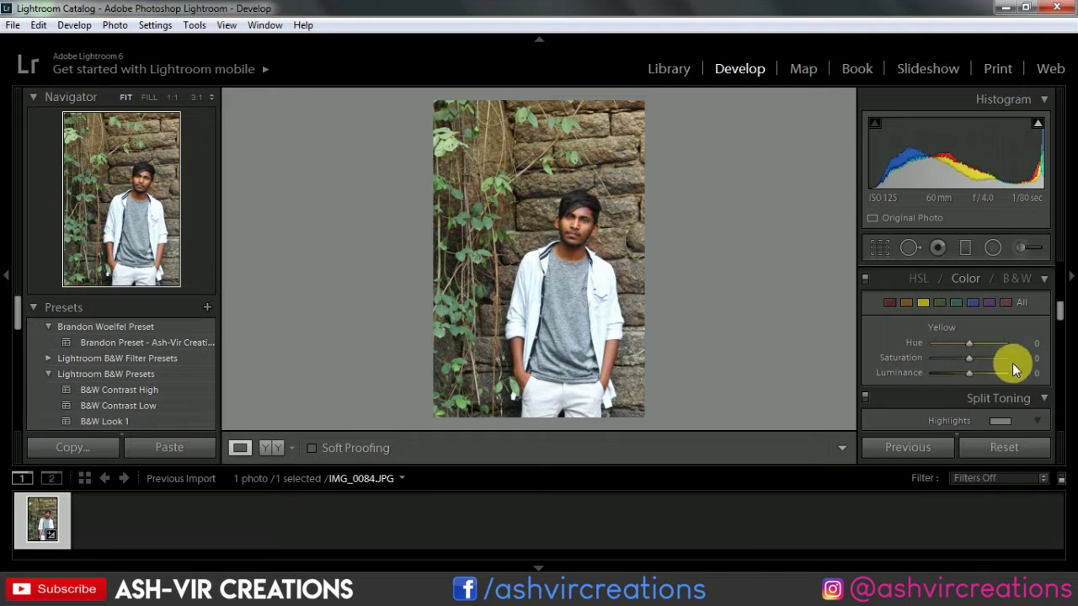
drag(968, 357, 930, 357)
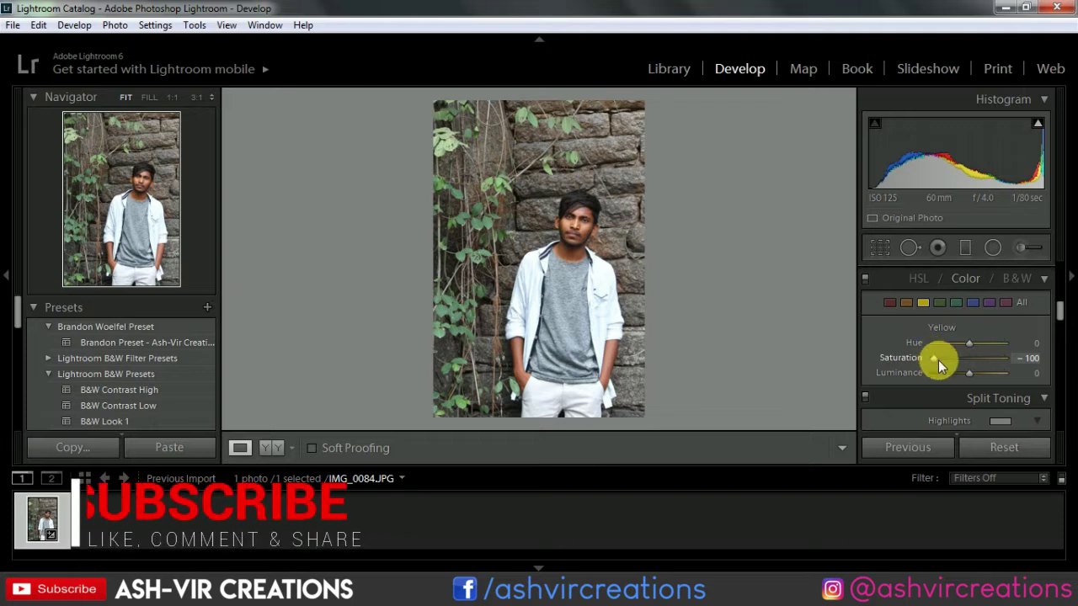
mouse_move(949, 373)
mouse_down()
mouse_move(932, 375)
mouse_move(945, 375)
mouse_up()
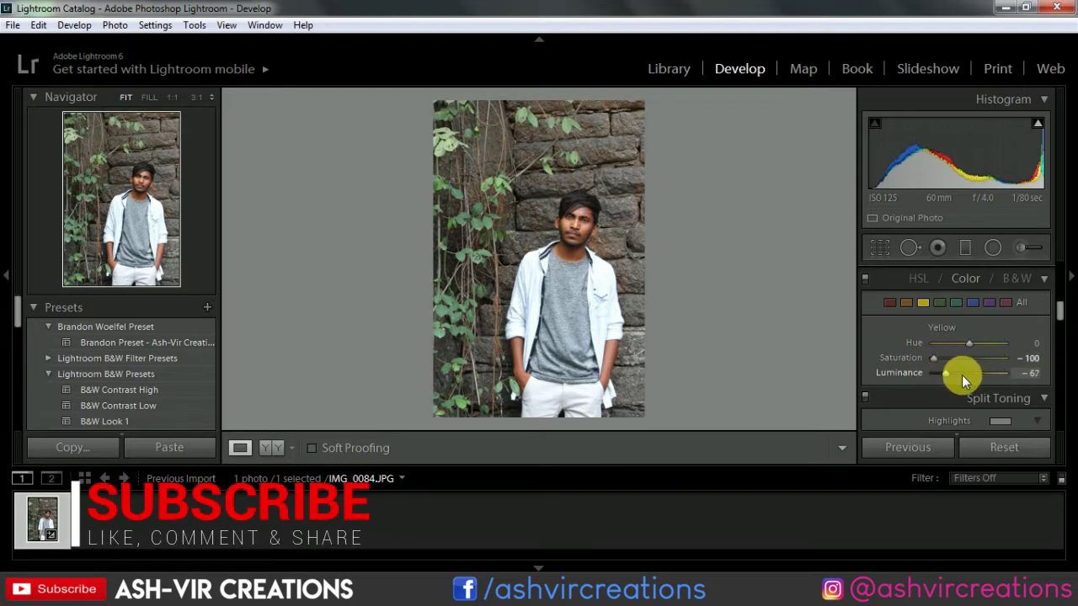
Set the Aqua channel's hue to +76, saturation to -2 and luminance to +60.
click(957, 307)
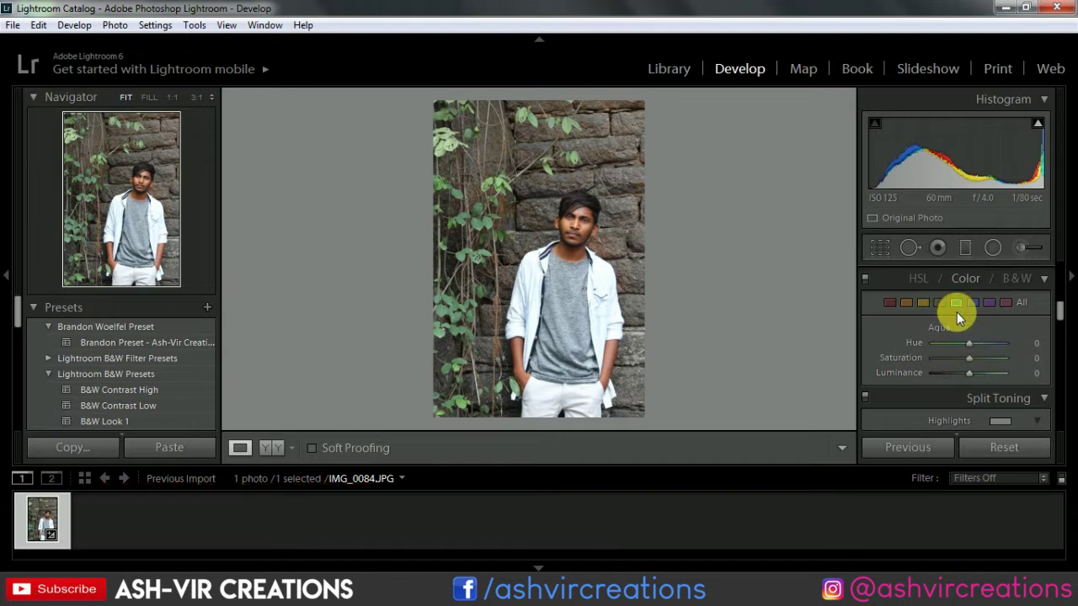
drag(958, 339, 988, 378)
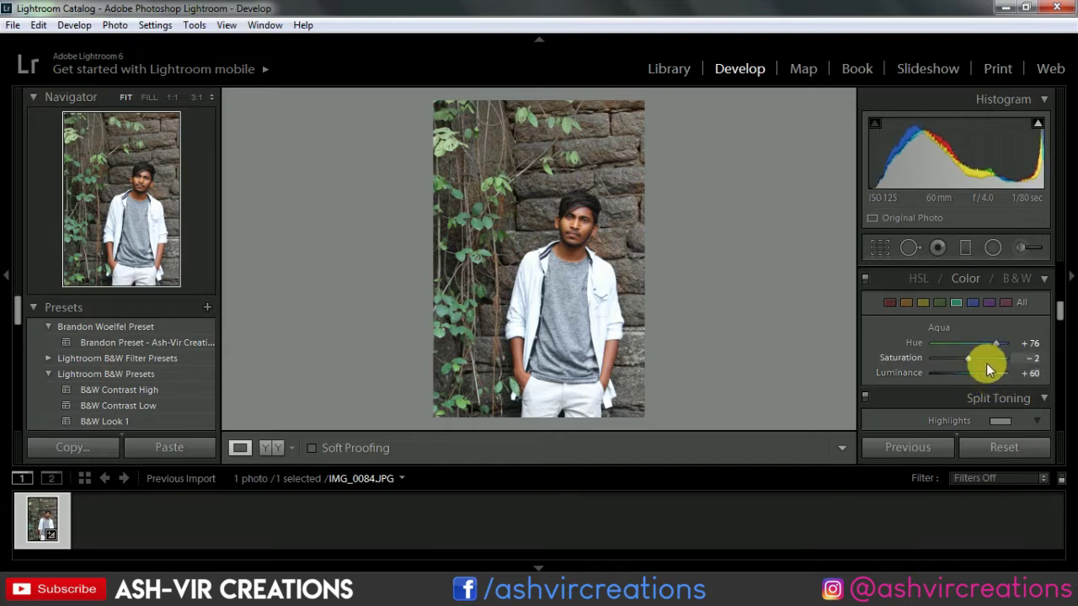
Darken the photo's edges with a Highlight Priority post-crop vignette.
scroll(1000, 326, down, 3)
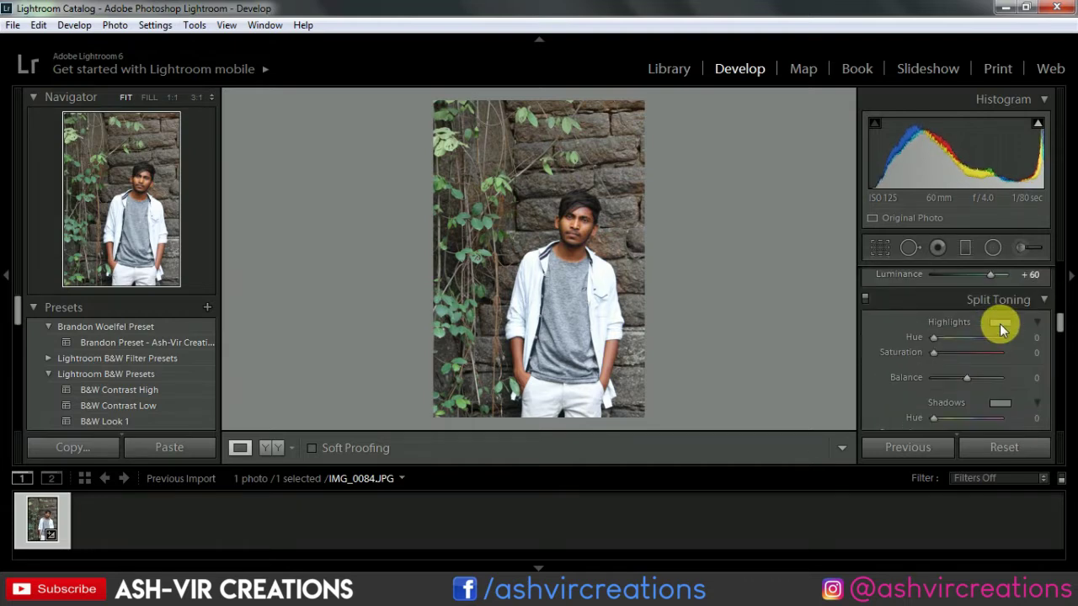
scroll(999, 324, down, 3)
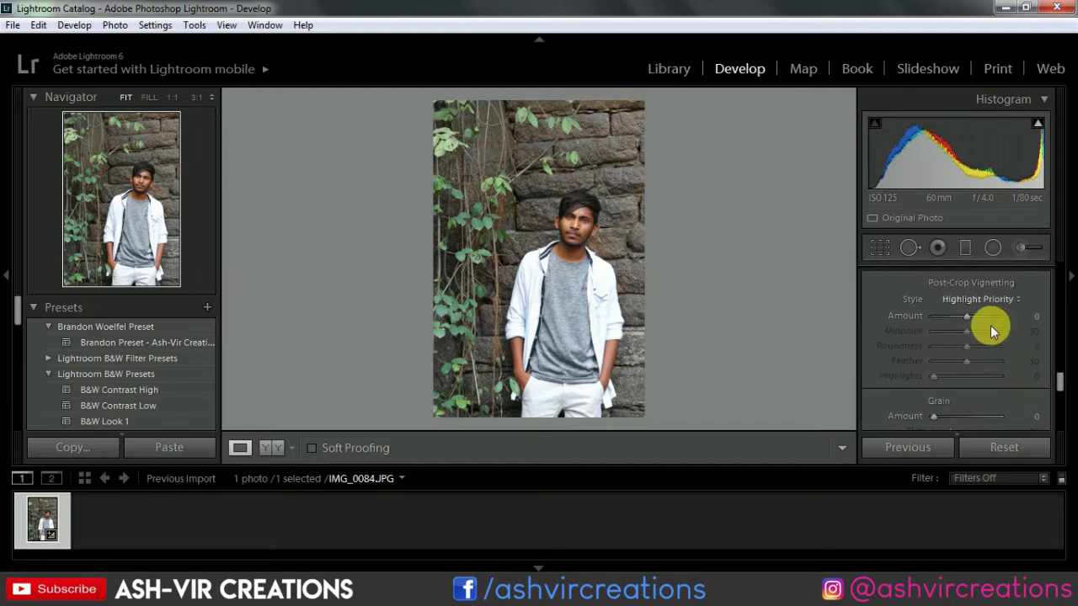
drag(966, 317, 970, 379)
Adjust the basic tone: exposure -0.36, contrast +31, highlights +57, shadows -19, whites +5 and blacks +24.
scroll(962, 344, up, 3)
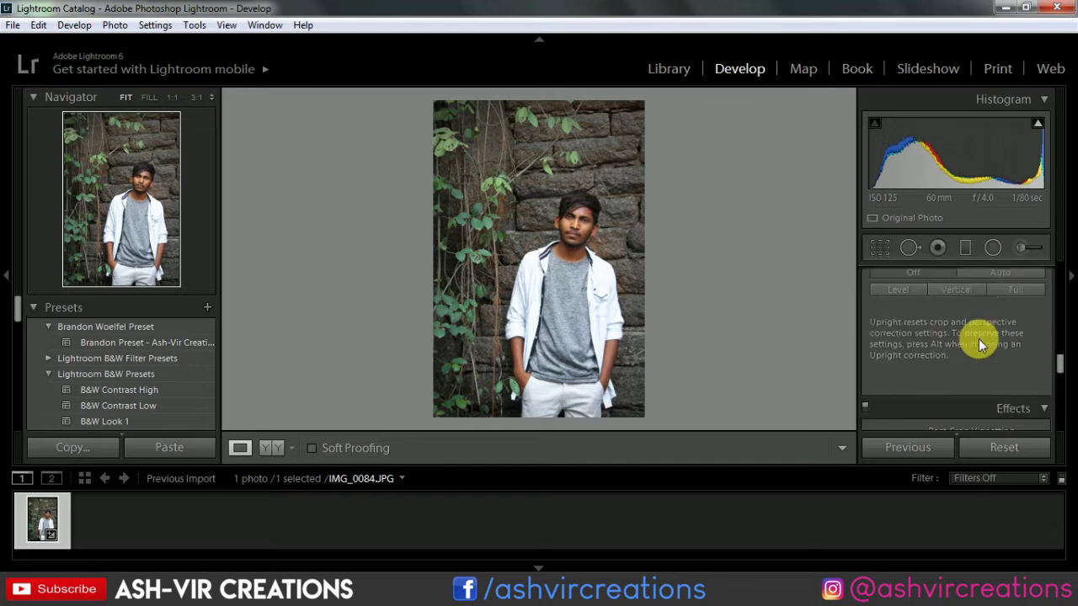
scroll(978, 339, up, 15)
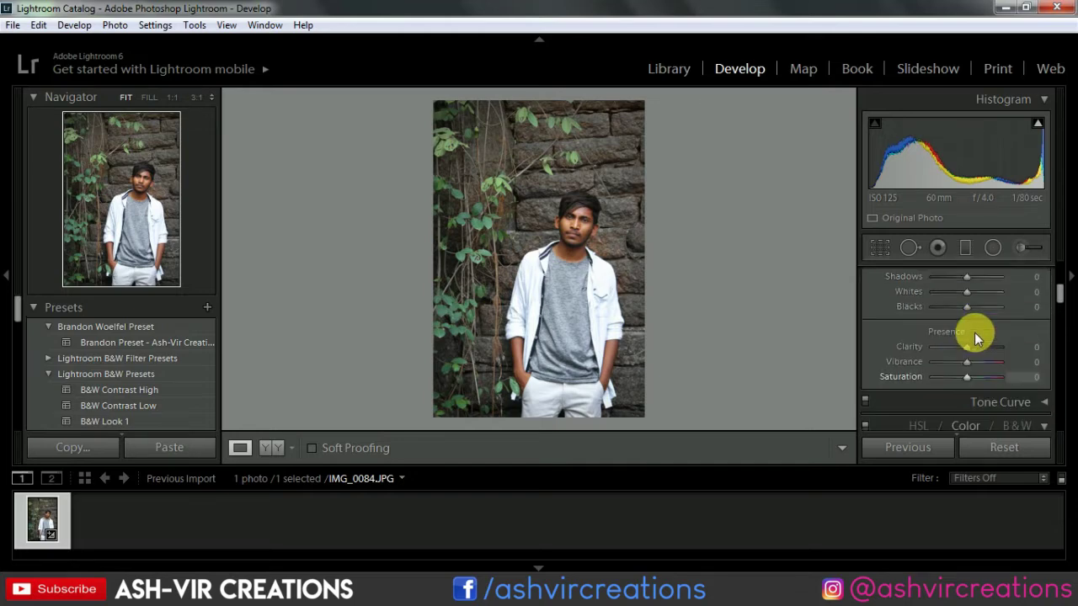
scroll(977, 332, up, 2)
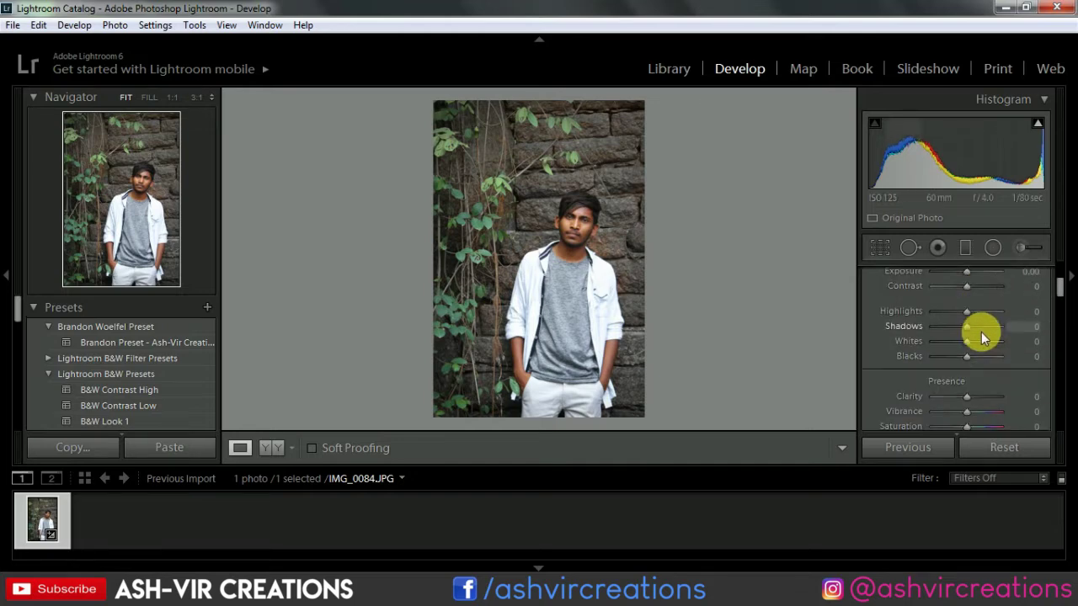
drag(964, 319, 977, 406)
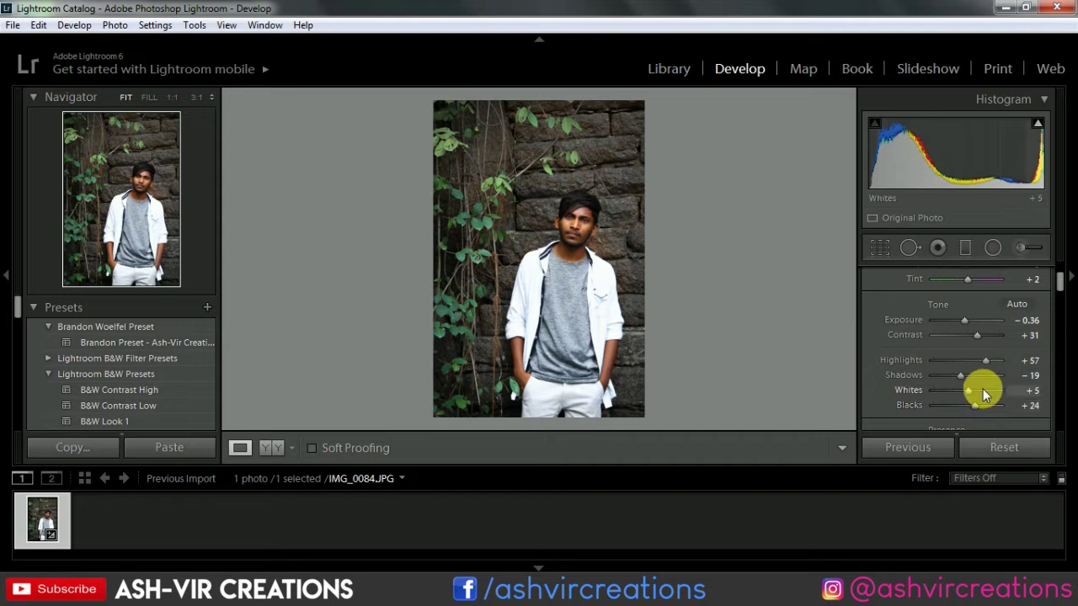
Tint the highlights yellow-green with split toning, using hue 64 and saturation 31.
scroll(997, 364, down, 3)
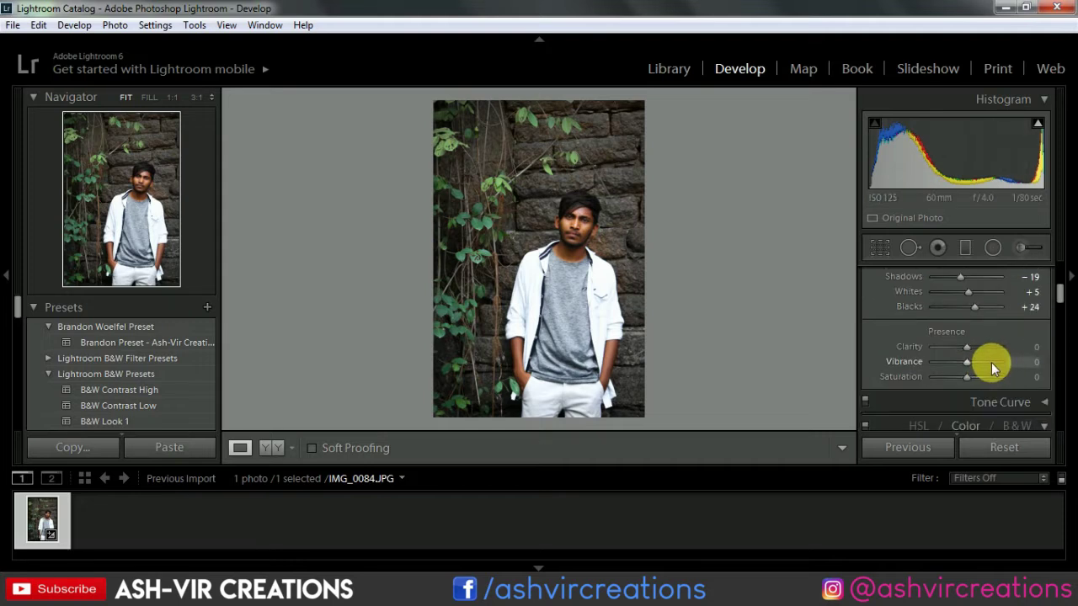
scroll(990, 362, down, 2)
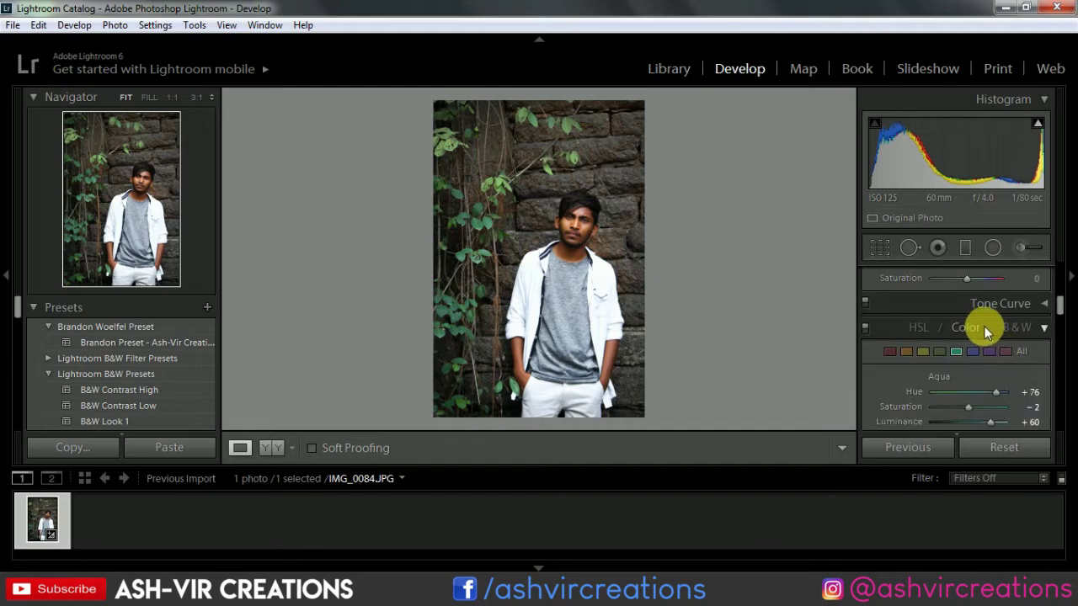
scroll(984, 326, down, 2)
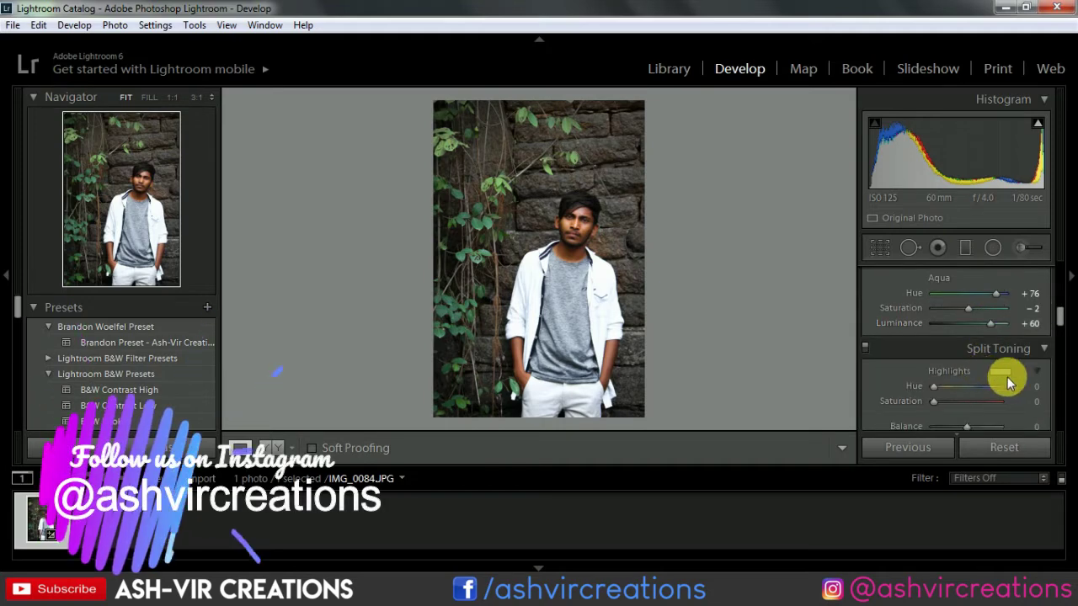
scroll(1010, 371, down, 1)
click(1004, 327)
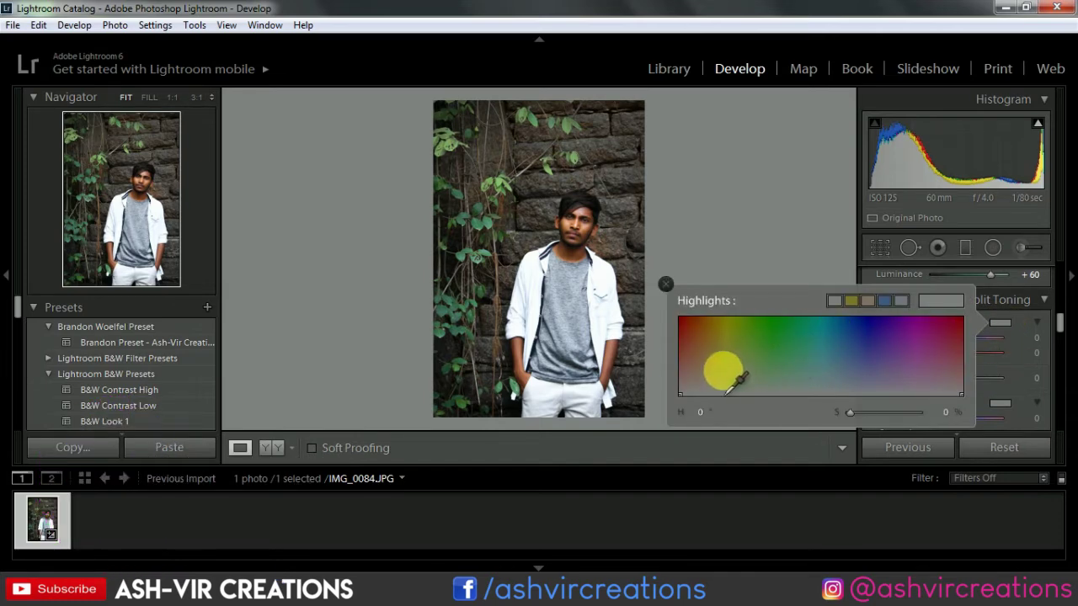
drag(722, 371, 729, 369)
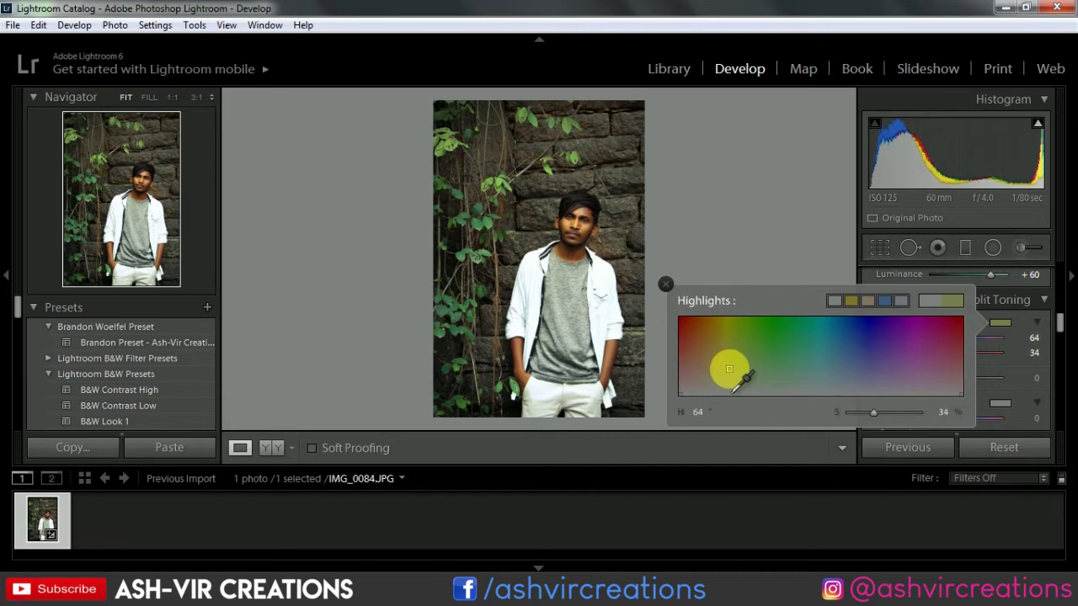
click(1021, 353)
mouse_move(948, 354)
mouse_down()
mouse_move(964, 349)
mouse_move(932, 350)
mouse_move(945, 351)
mouse_up()
mouse_move(637, 12)
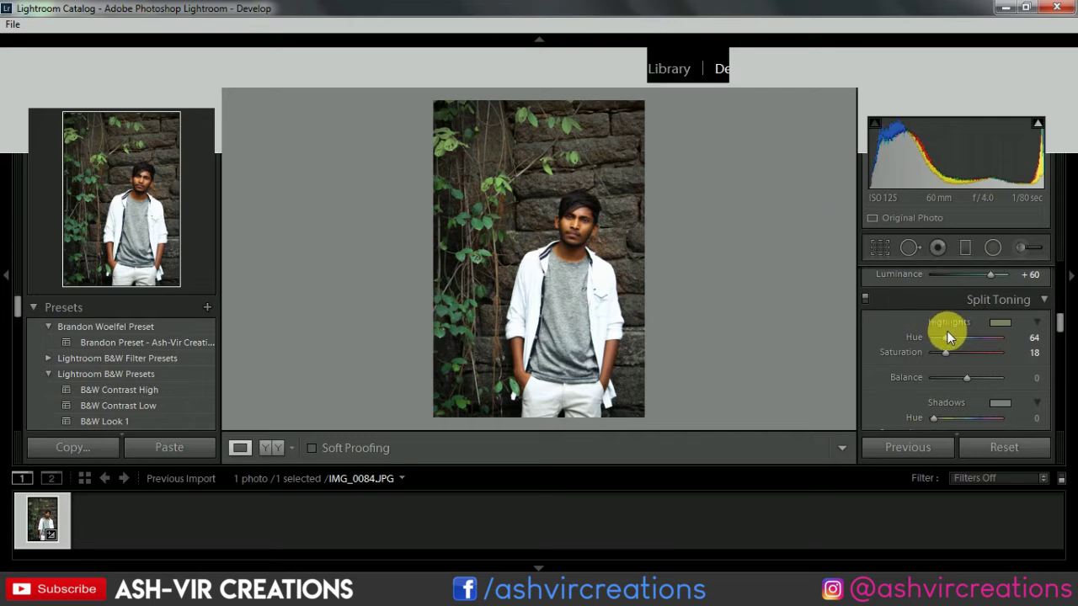
drag(943, 351, 955, 358)
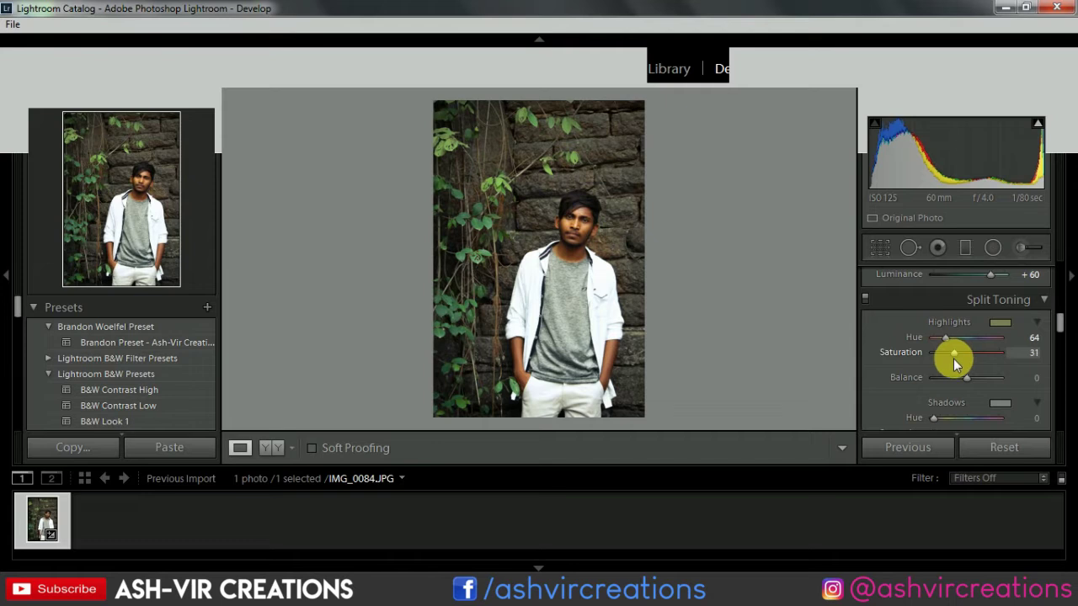
Tint the shadows with split toning, using hue 189 and saturation 6.
drag(1058, 330, 1062, 334)
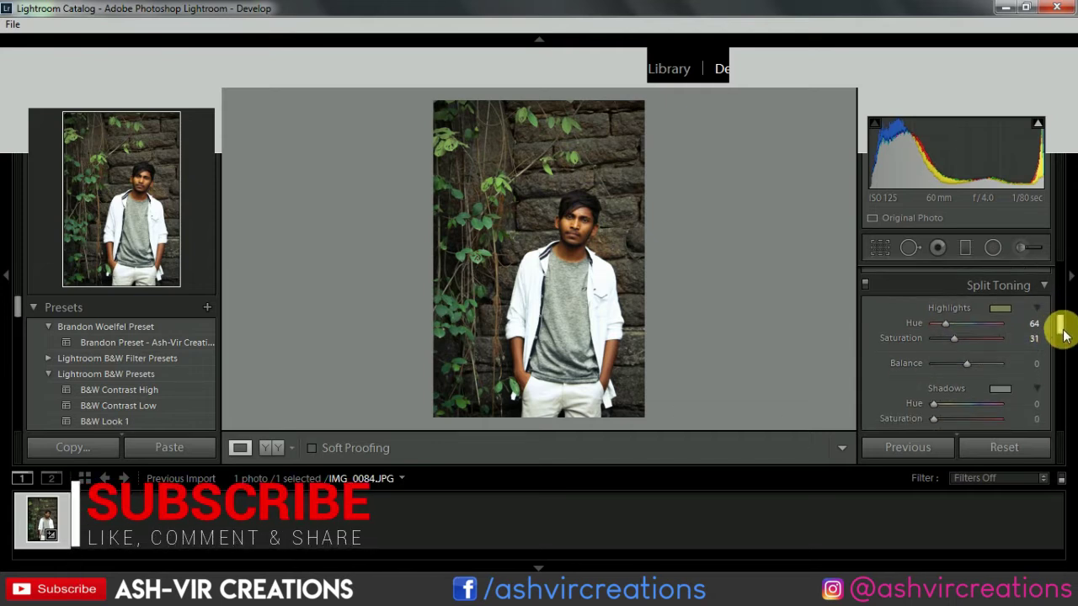
scroll(1060, 333, down, 2)
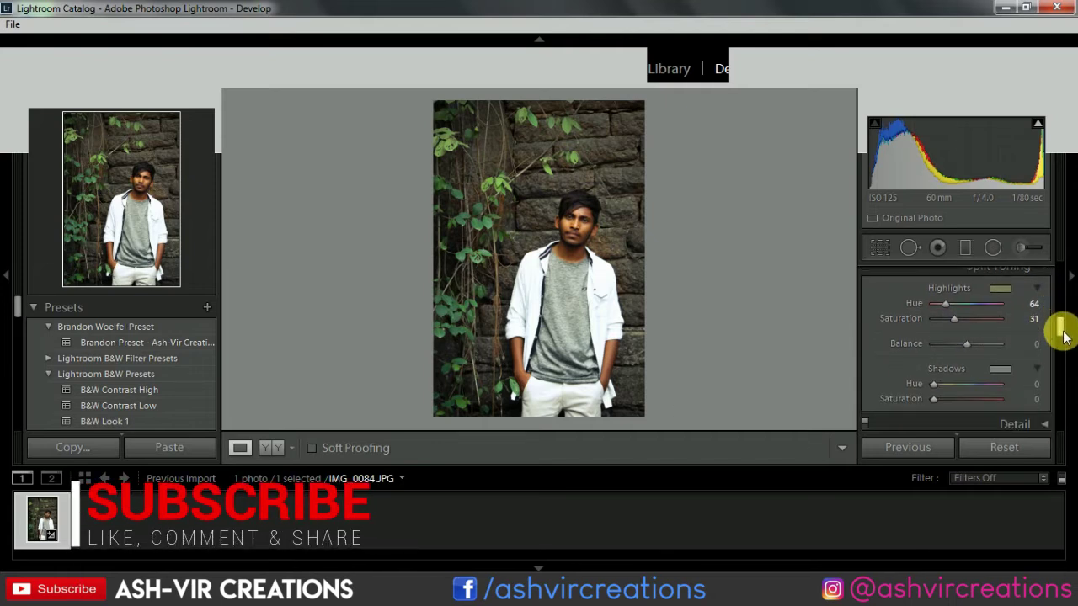
click(943, 376)
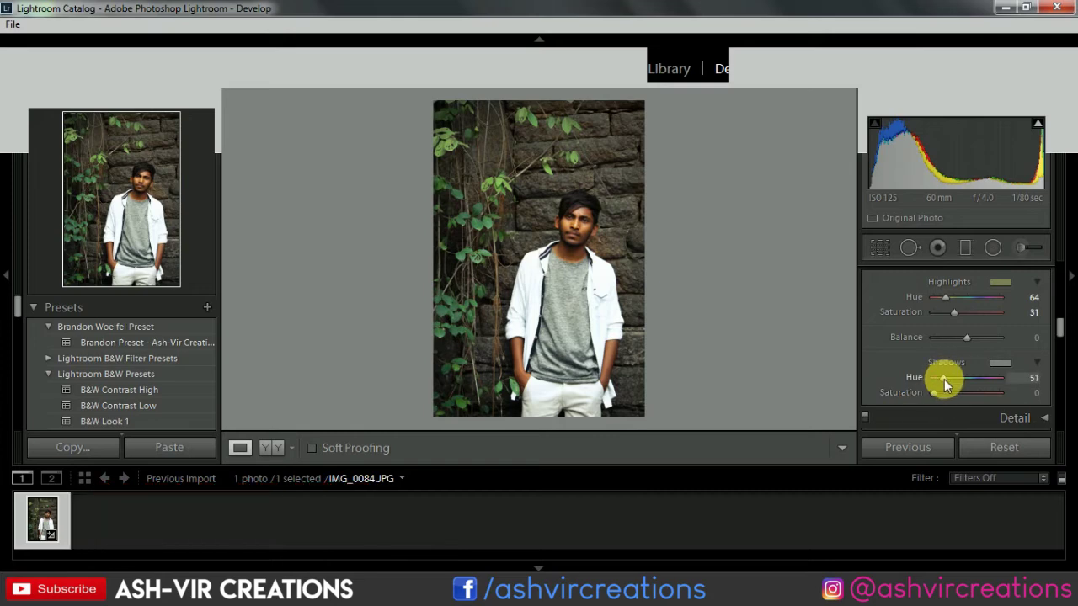
click(947, 391)
mouse_move(943, 377)
mouse_down()
mouse_move(984, 378)
mouse_move(934, 392)
mouse_up()
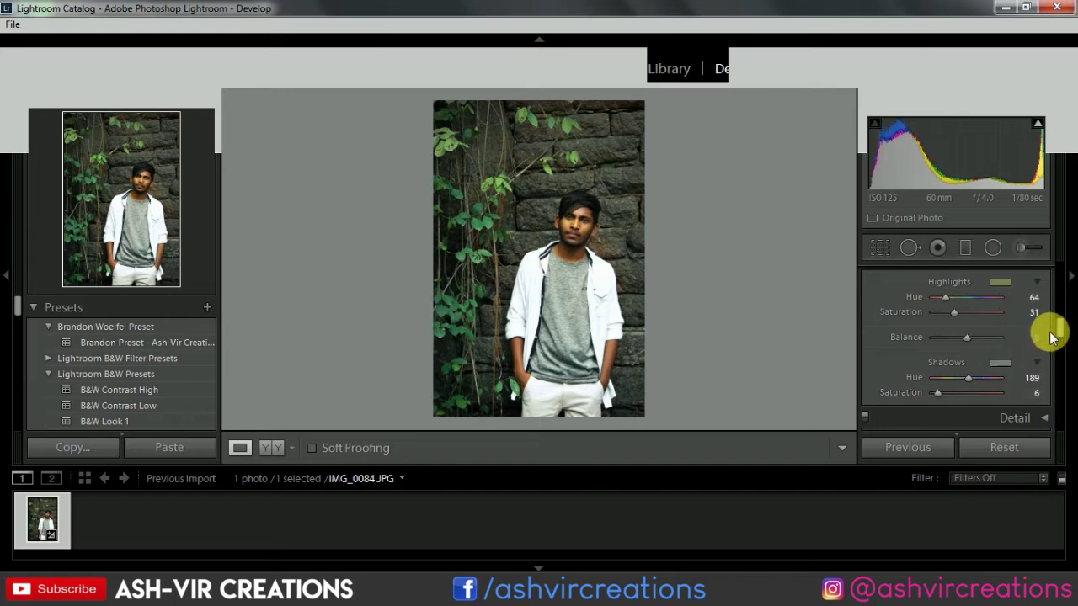
Set the presence values to clarity +19, vibrance -10 and saturation +33.
drag(1058, 329, 1044, 288)
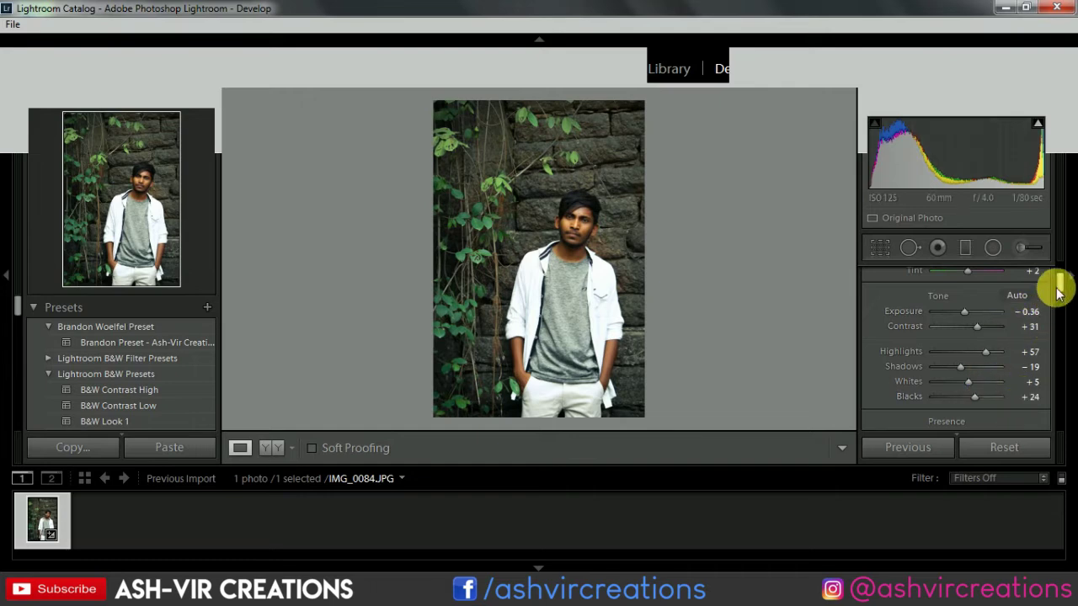
drag(1058, 281, 1058, 300)
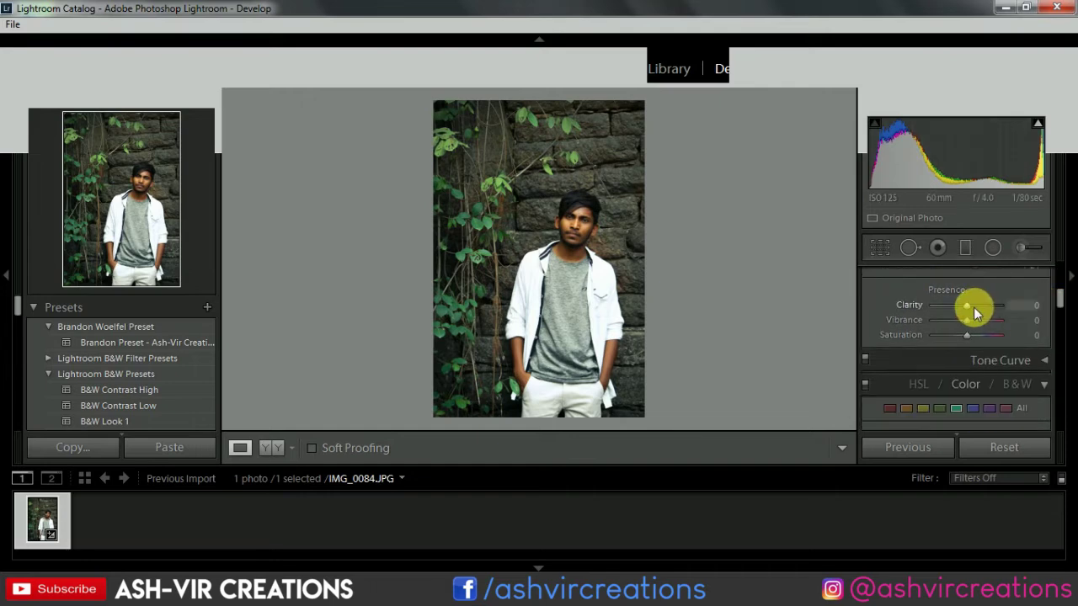
drag(966, 319, 979, 342)
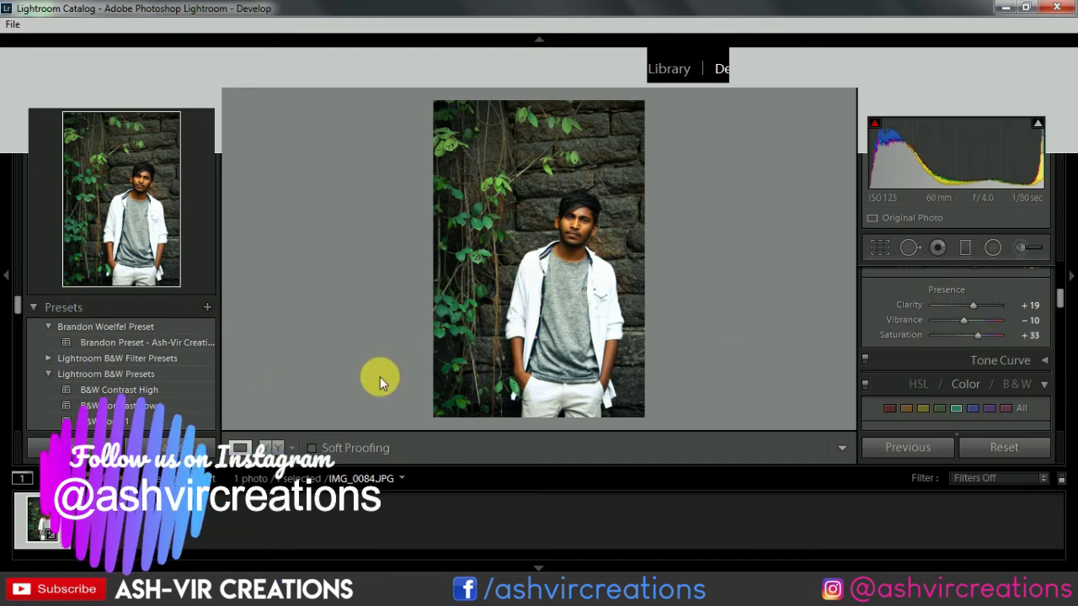
Compare the before and after versions side by side, checking the face and neck at 1:1 zoom.
click(276, 448)
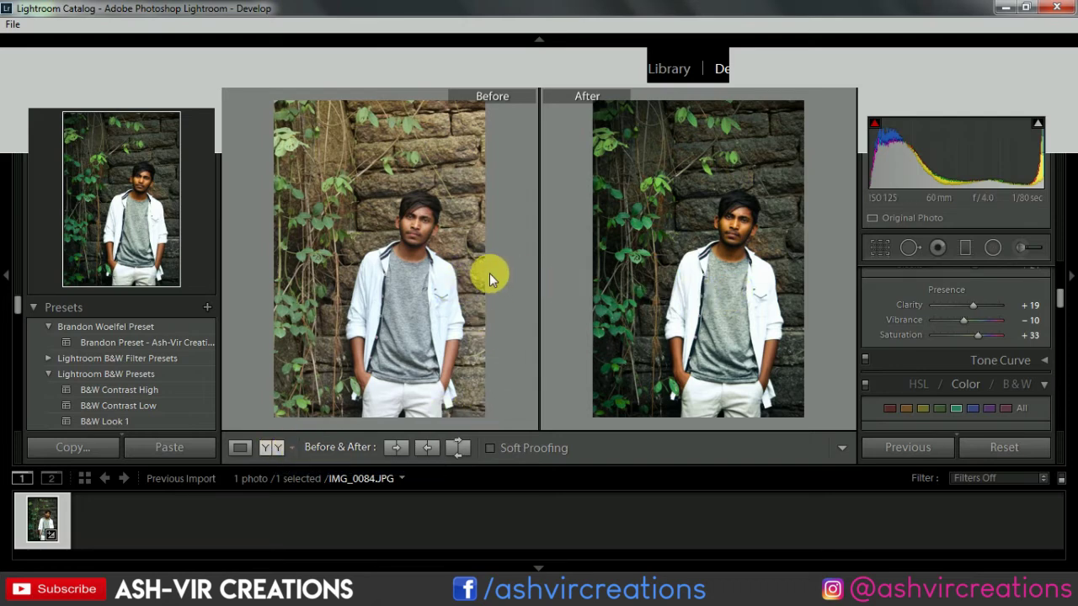
click(741, 260)
drag(741, 260, 726, 433)
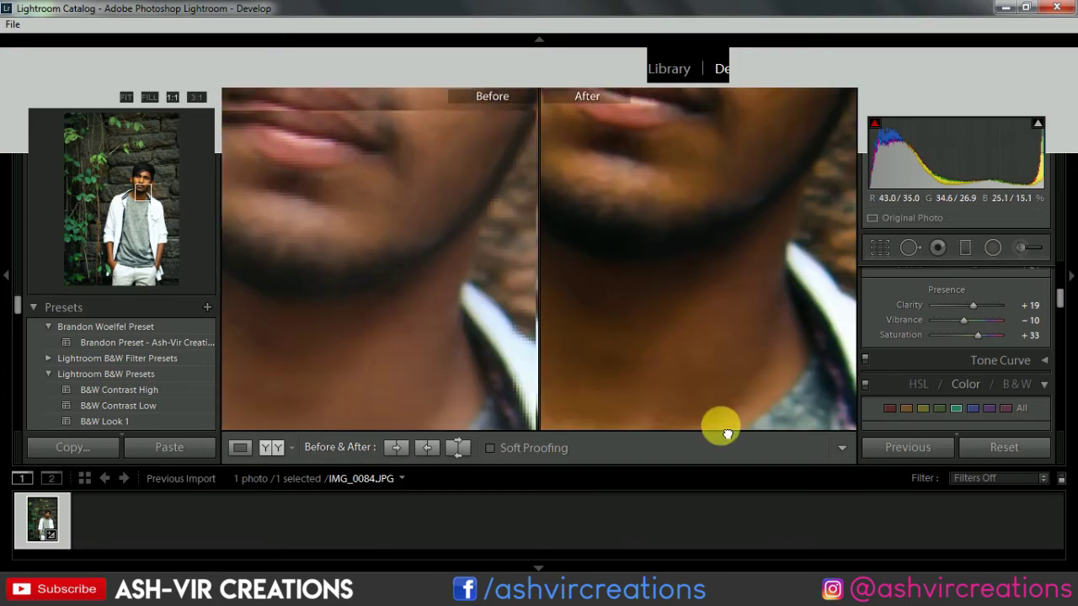
click(765, 294)
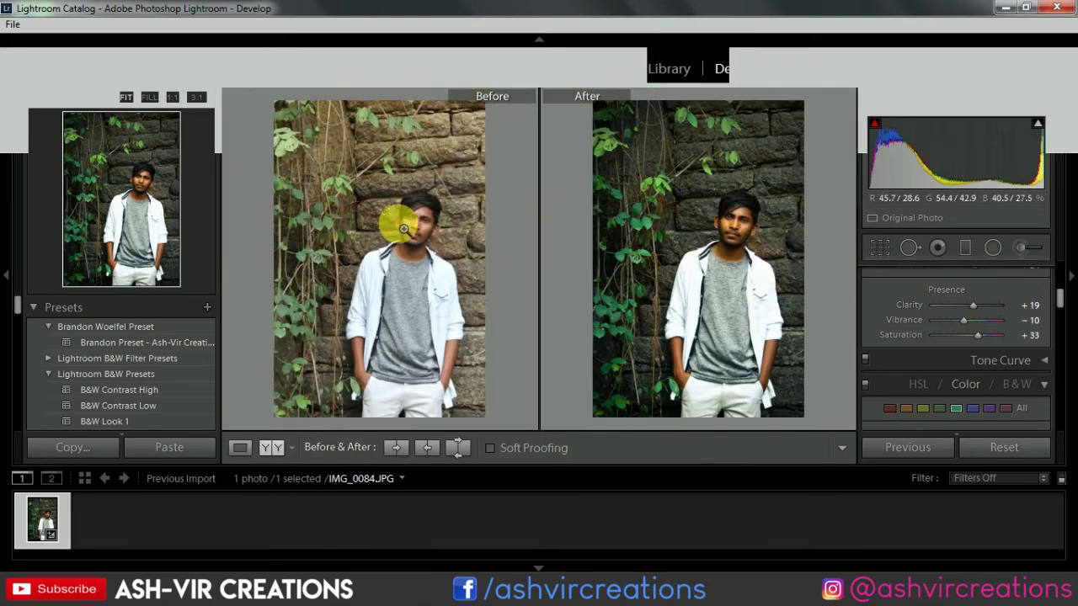
click(734, 229)
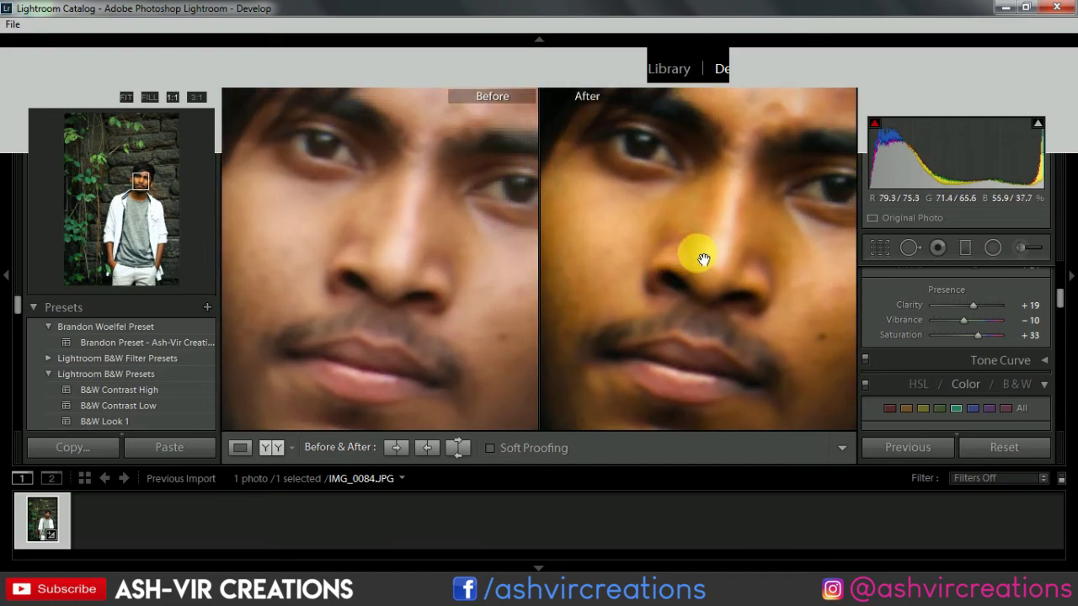
click(705, 253)
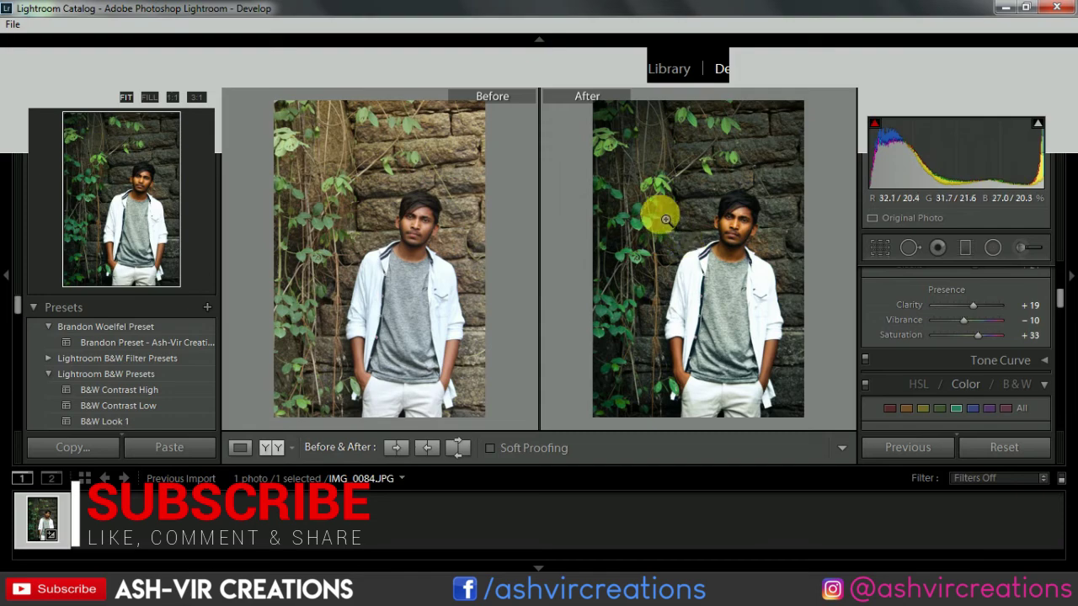
Export the edited photo to the hard drive with the existing export settings.
right_click(667, 199)
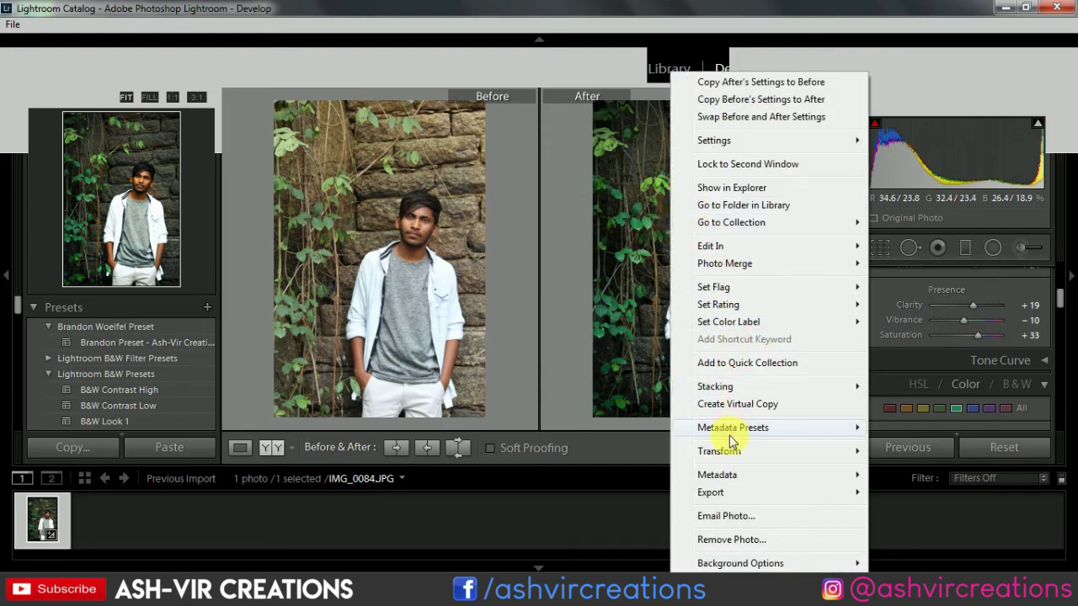
mouse_move(828, 497)
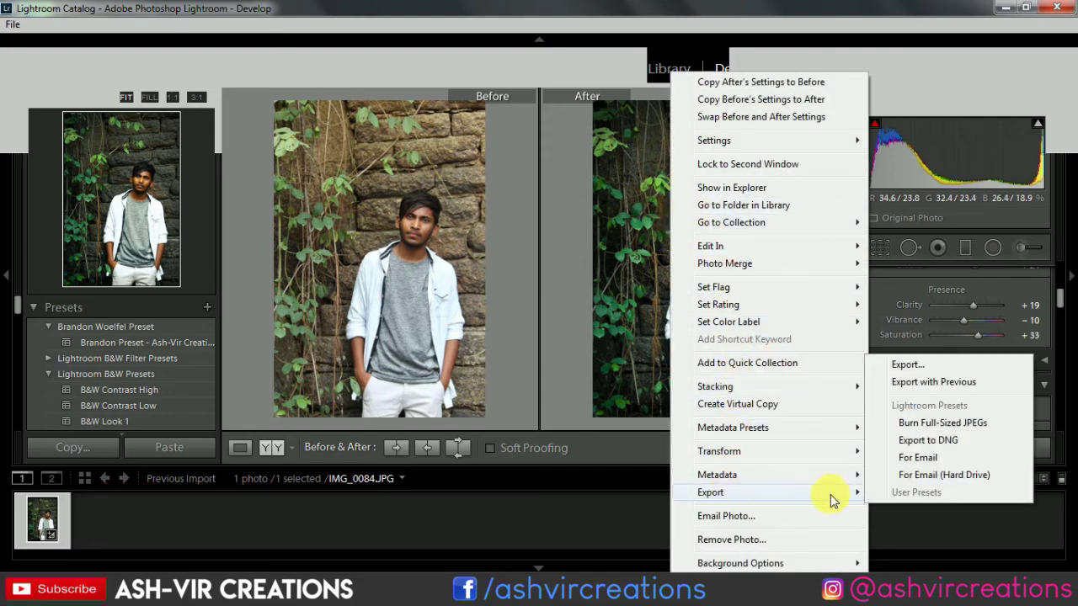
click(942, 367)
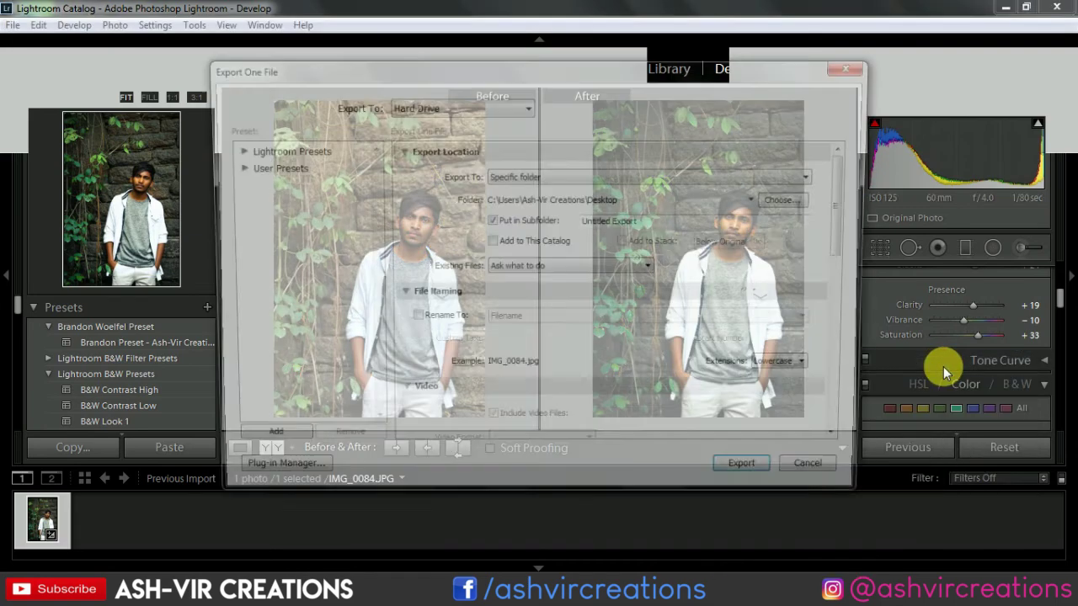
click(755, 479)
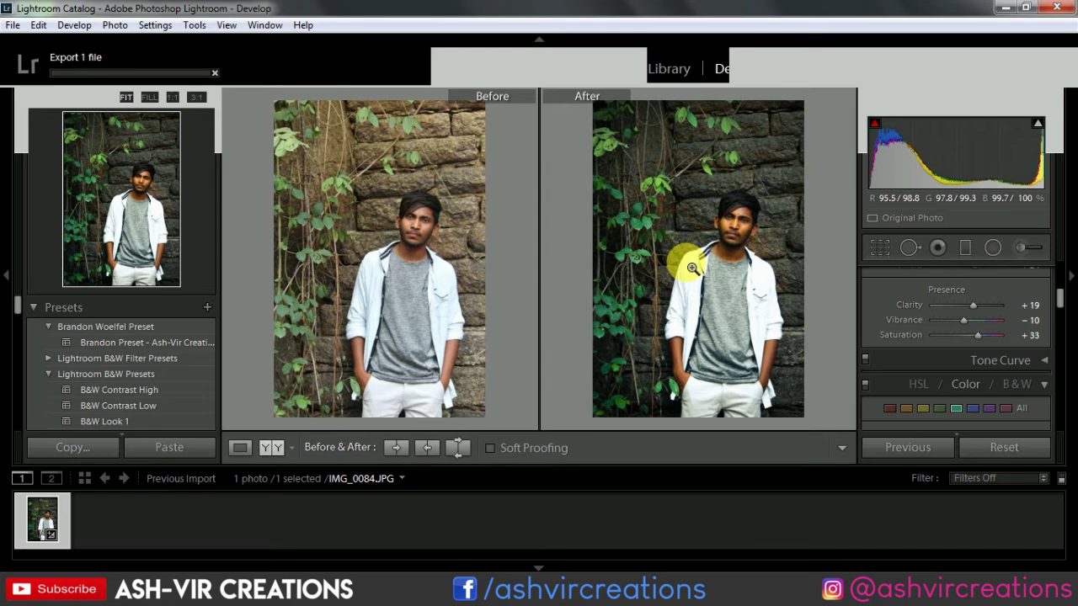